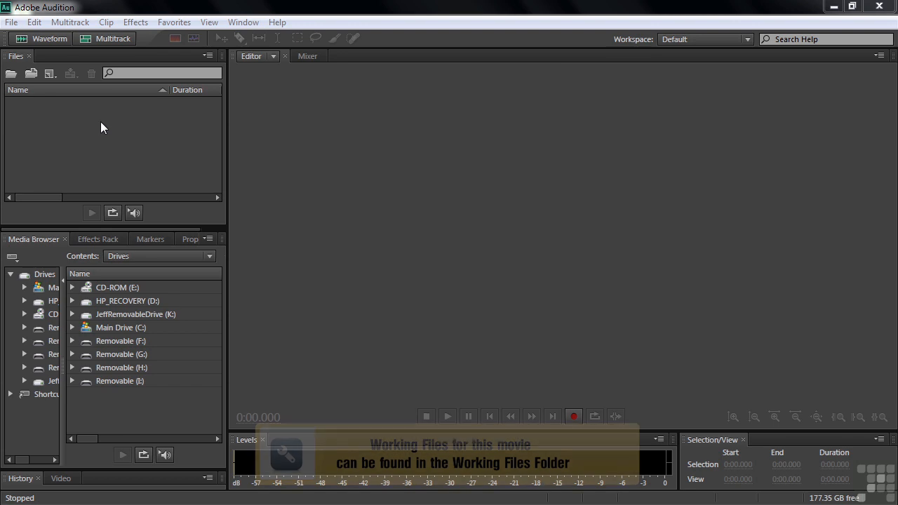
# Open the sessions 1210-clip properties-1.sesx and 1210-clip properties-2.sesx, and show 1210-clip properties-1.sesx in the editor
pyautogui.hotkey('ctrl', 'o')
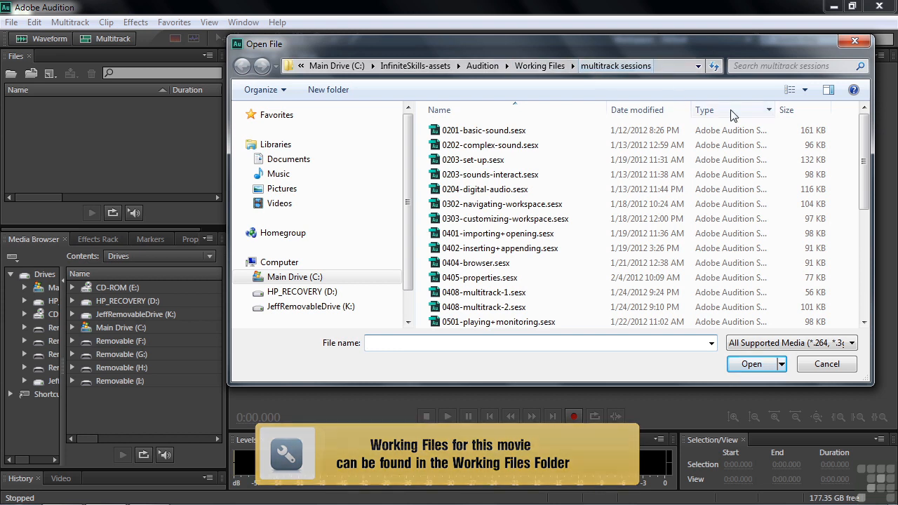
pyautogui.scroll(-8, 863, 158)
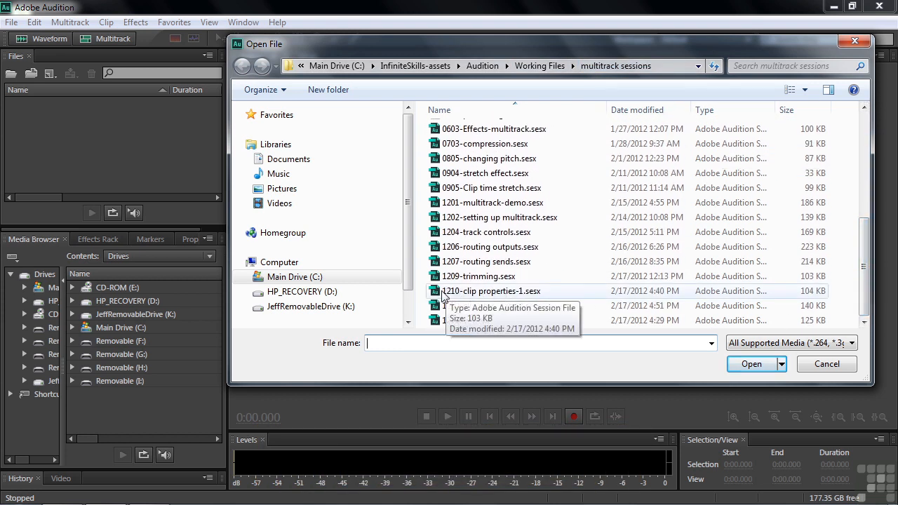
pyautogui.click(490, 292)
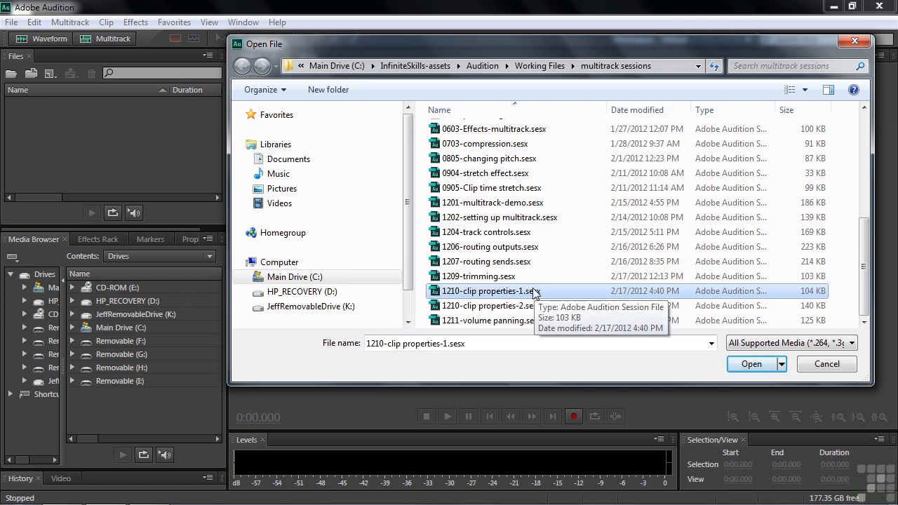
pyautogui.keyDown('ctrl'); pyautogui.click(470, 308); pyautogui.keyUp('ctrl')
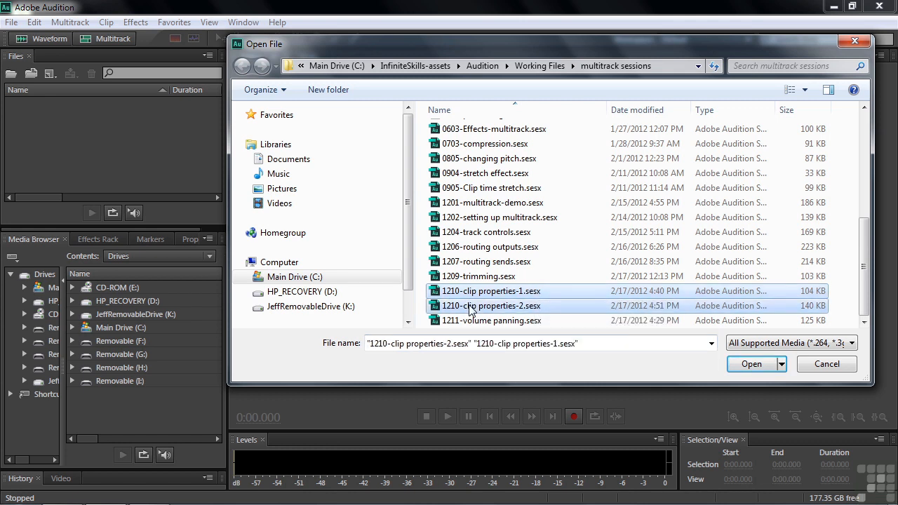
pyautogui.click(748, 363)
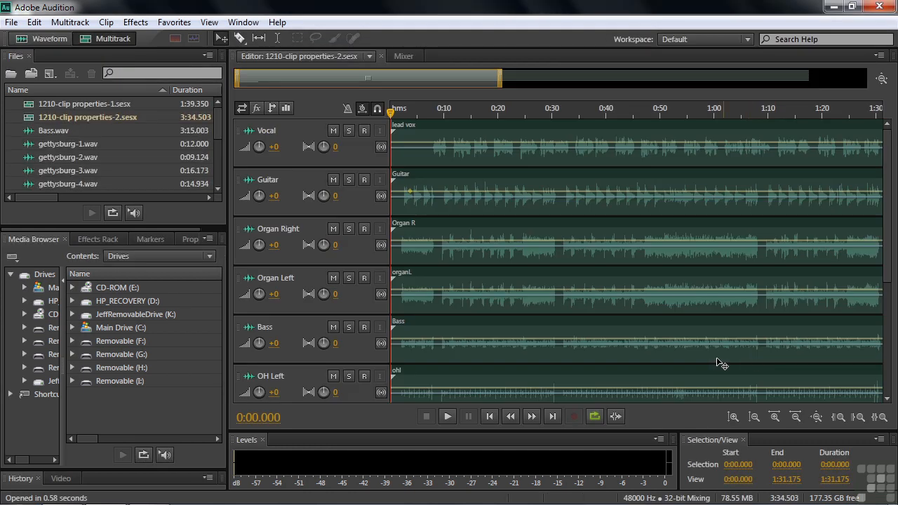
pyautogui.click(368, 56)
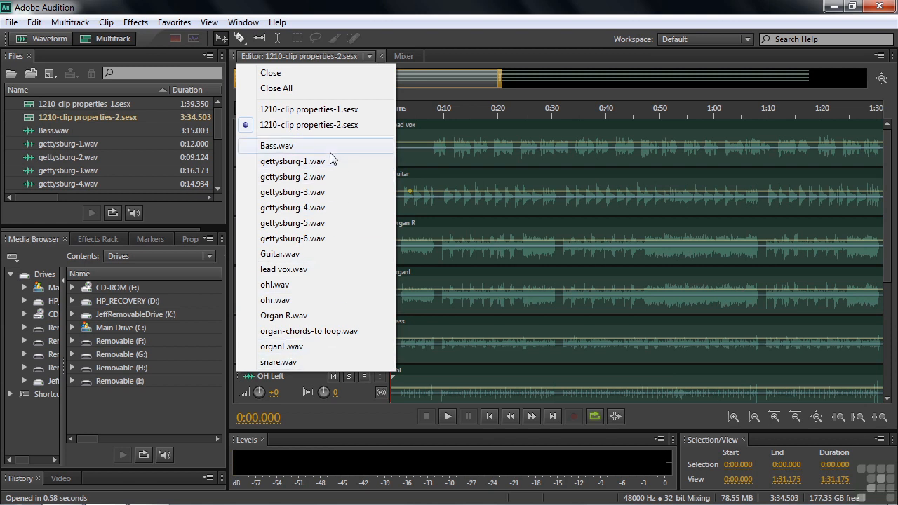
pyautogui.click(315, 112)
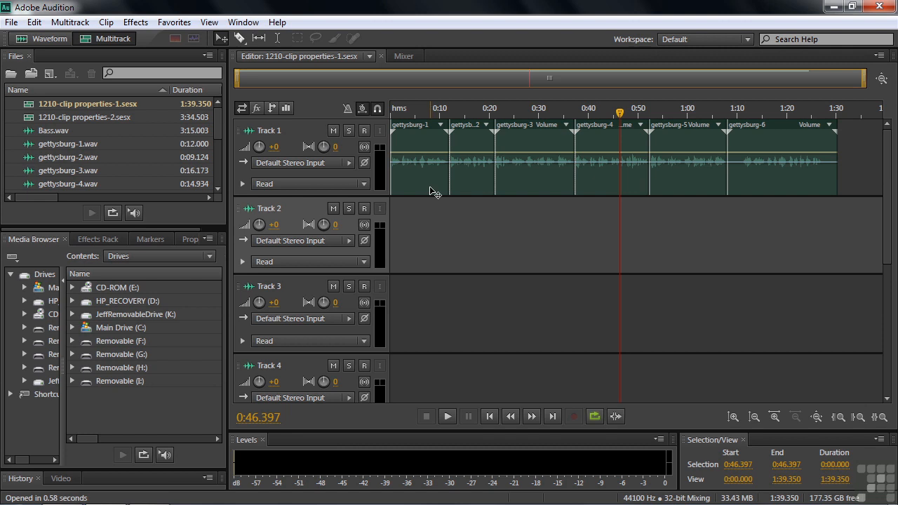
# Rename the first clip on Track 1, gettysburg-1, as gettysburg-a
pyautogui.click(422, 142)
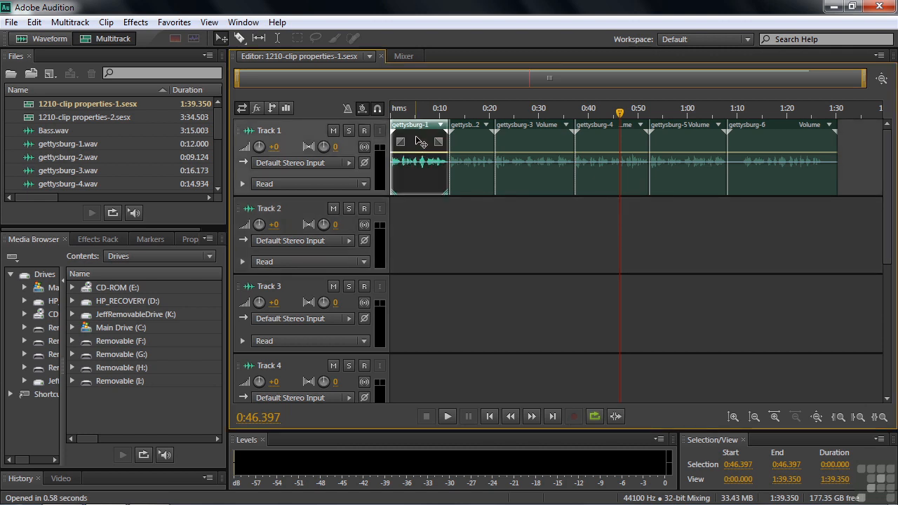
pyautogui.rightClick(418, 143)
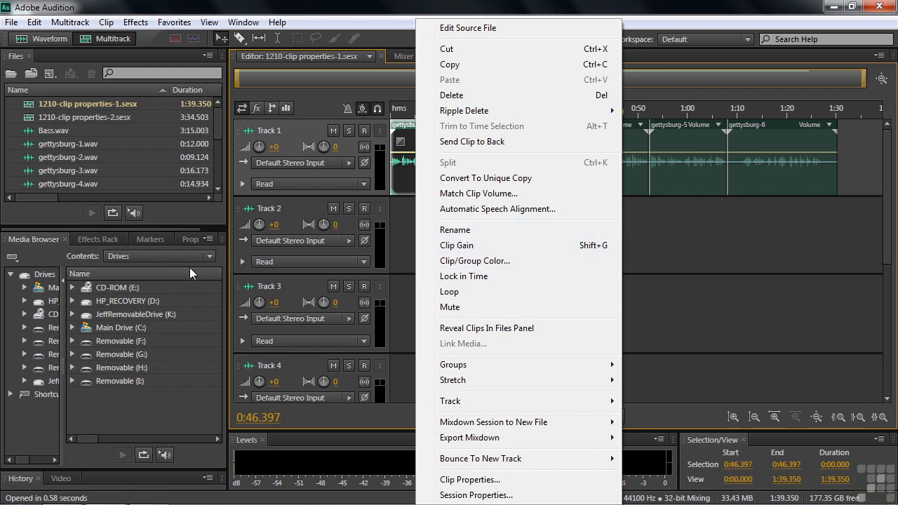
pyautogui.click(455, 230)
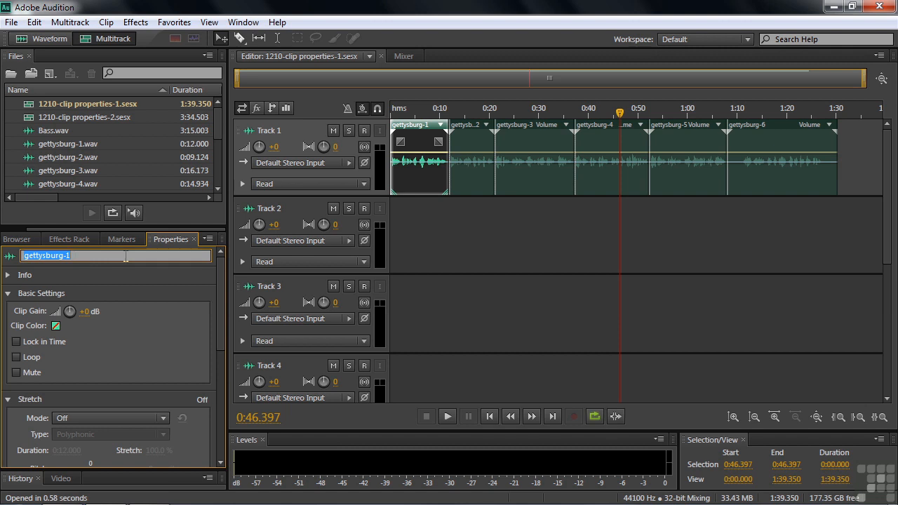
pyautogui.click(125, 258)
pyautogui.press('BackSpace')
pyautogui.write('a')
pyautogui.press('Return')
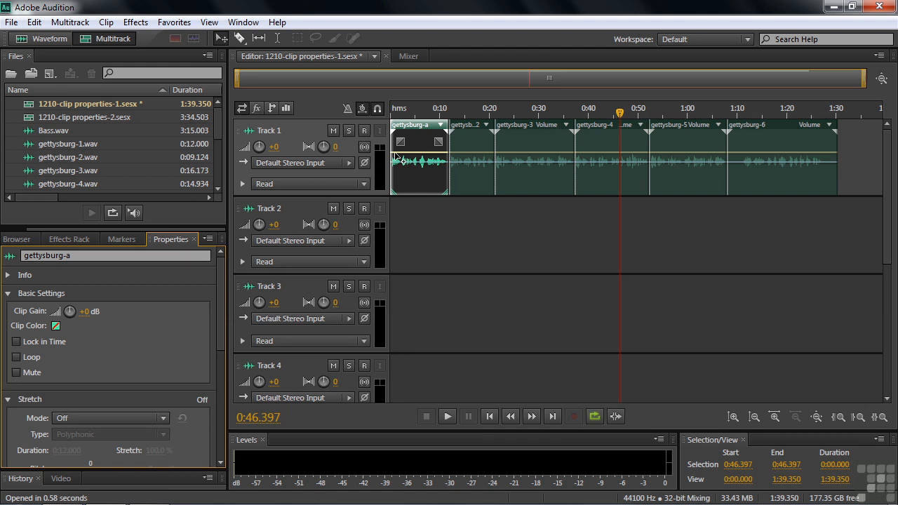
# Amplify the whole source file of the gettysburg-a clip in the waveform editor, and return to the multitrack session
pyautogui.doubleClick(421, 130)
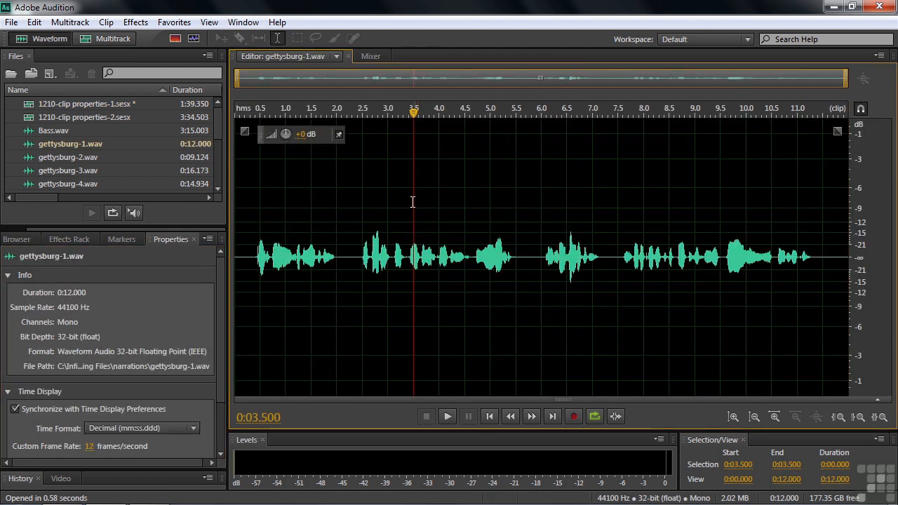
pyautogui.moveTo(301, 138); pyautogui.dragTo(343, 143)
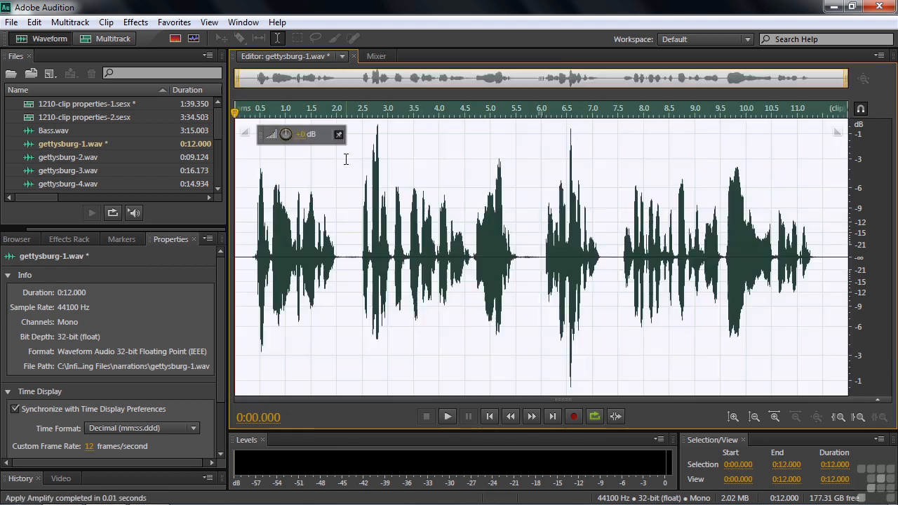
pyautogui.click(349, 232)
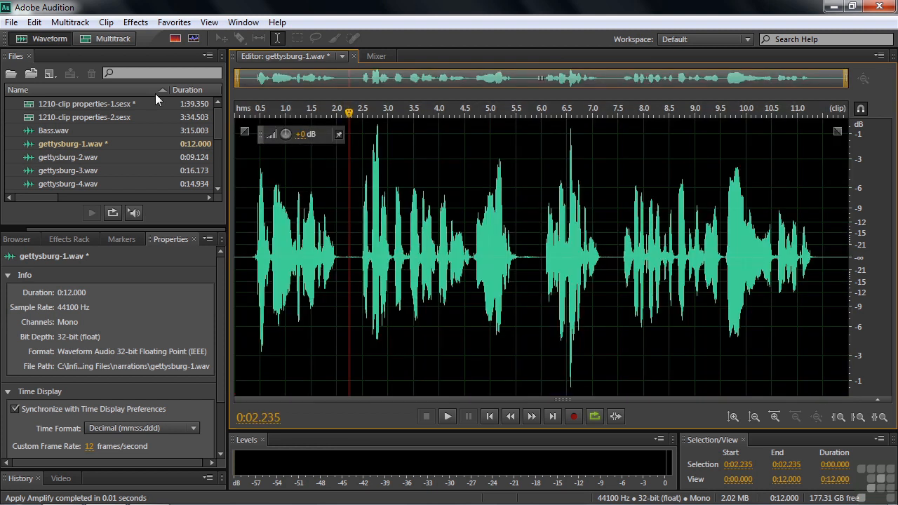
pyautogui.click(98, 40)
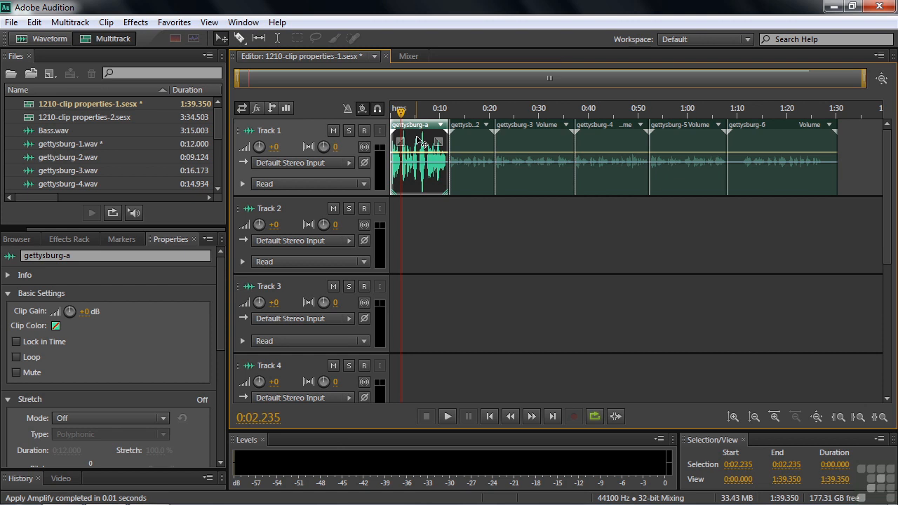
# Undo the amplification in the gettysburg-1.wav source file and return to the multitrack session
pyautogui.click(35, 21)
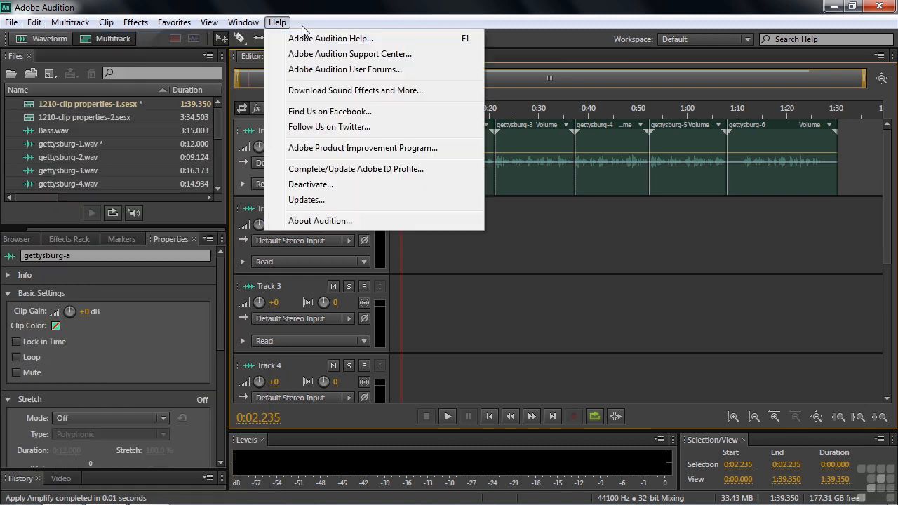
pyautogui.click(372, 21)
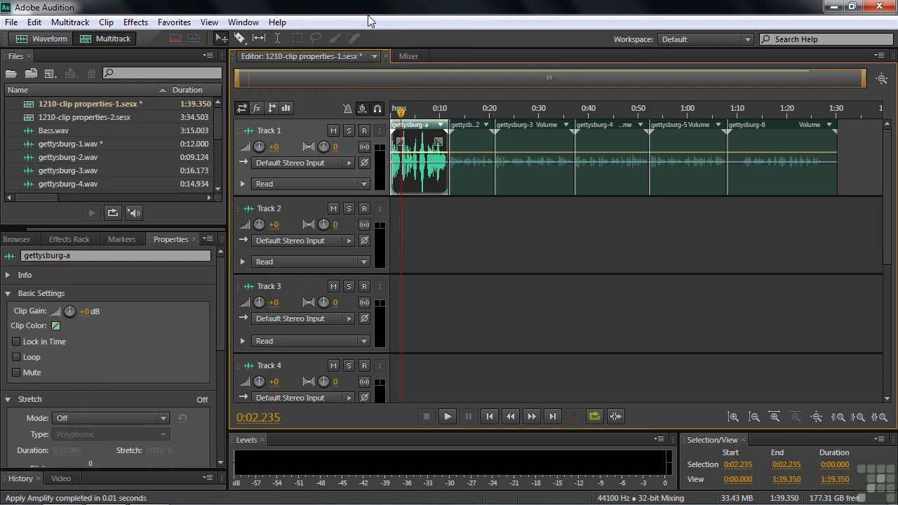
pyautogui.doubleClick(419, 133)
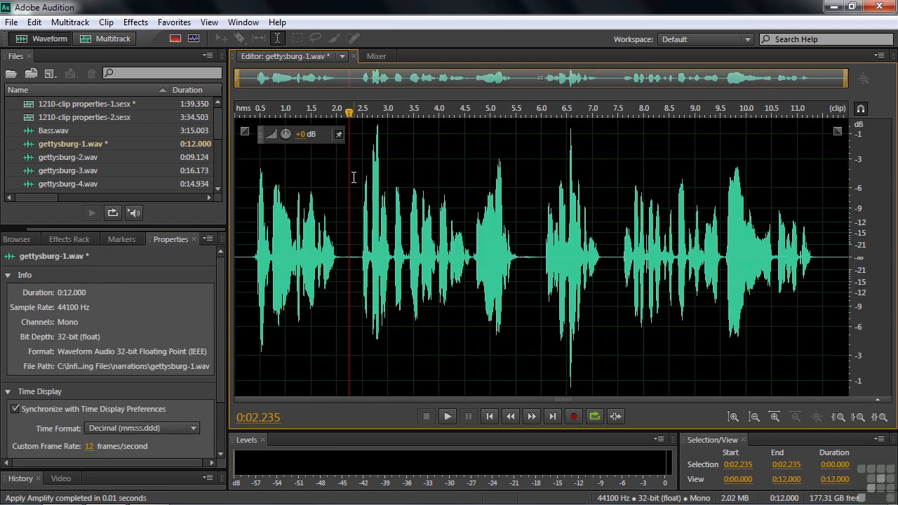
pyautogui.click(34, 22)
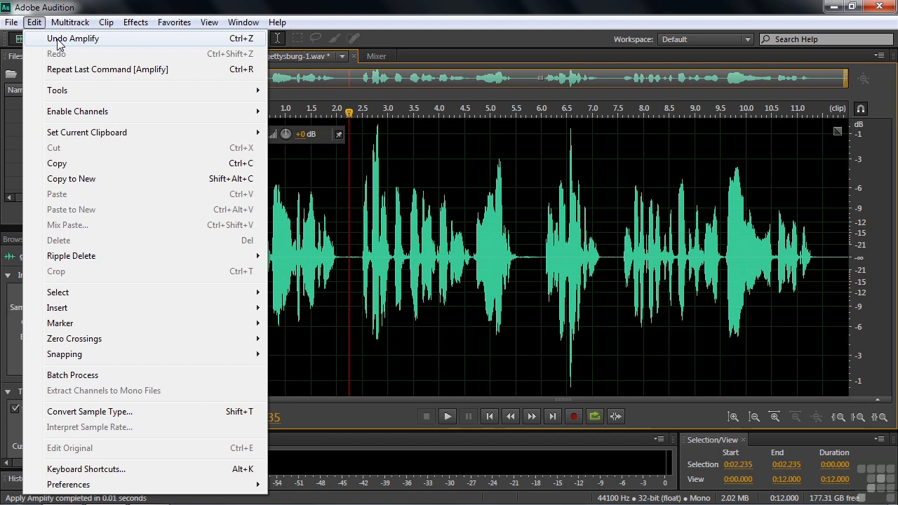
pyautogui.click(58, 39)
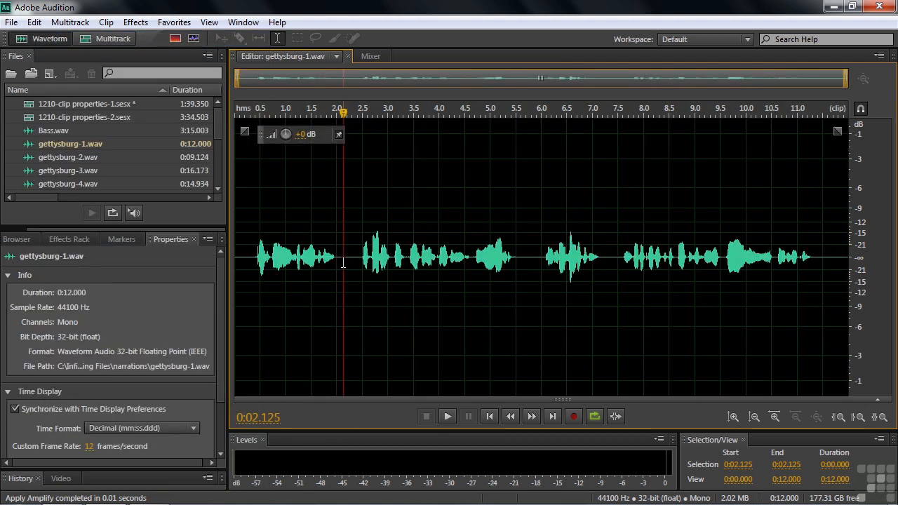
pyautogui.click(94, 38)
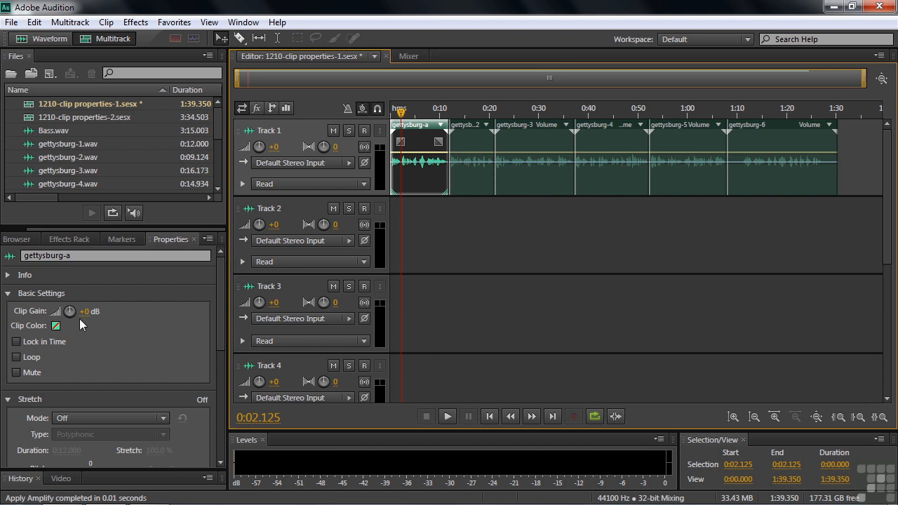
# Audition the gettysburg-a clip against the following clip with its gain raised to +10.5 dB, and undo the gain change
pyautogui.moveTo(70, 311); pyautogui.dragTo(107, 315)
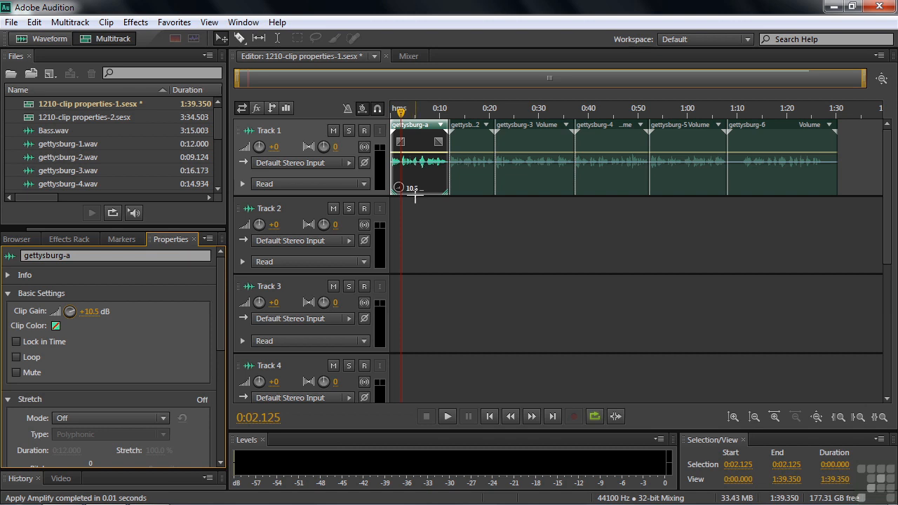
pyautogui.press('space')
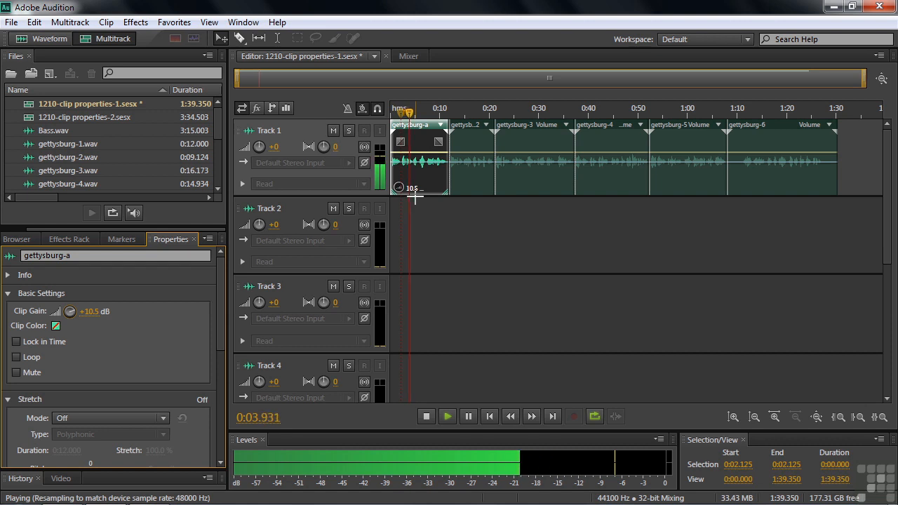
pyautogui.press('space')
pyautogui.press('space')
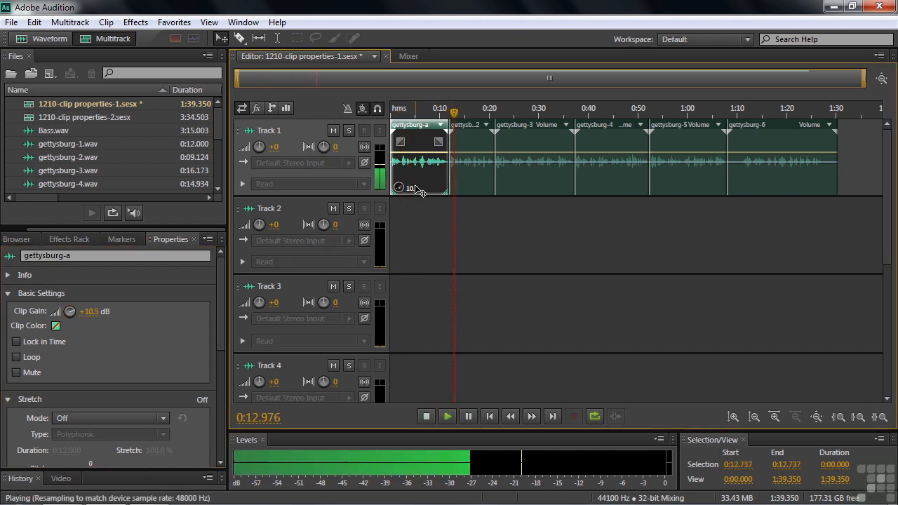
pyautogui.press('space')
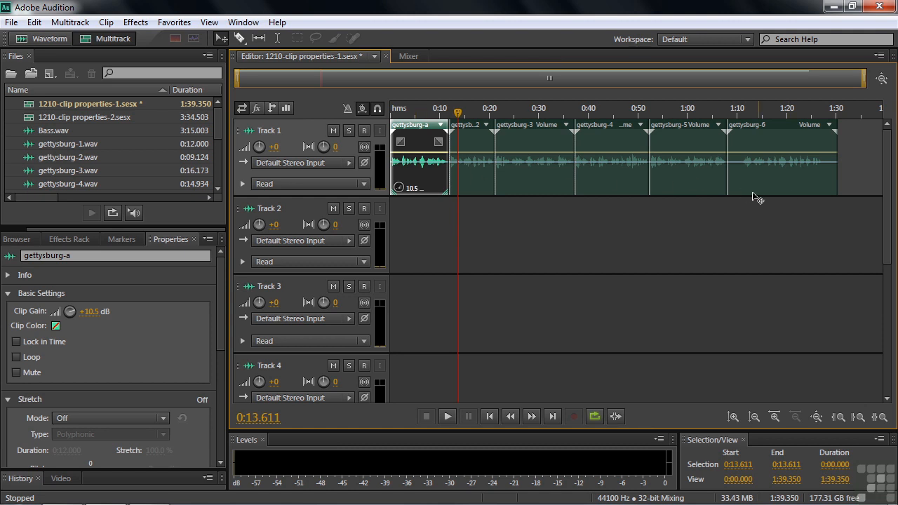
pyautogui.hotkey('ctrl', 'z')
# Select the gettysburg-6, gettysburg-4 and gettysburg-2 clips together, and deselect them
pyautogui.click(767, 135)
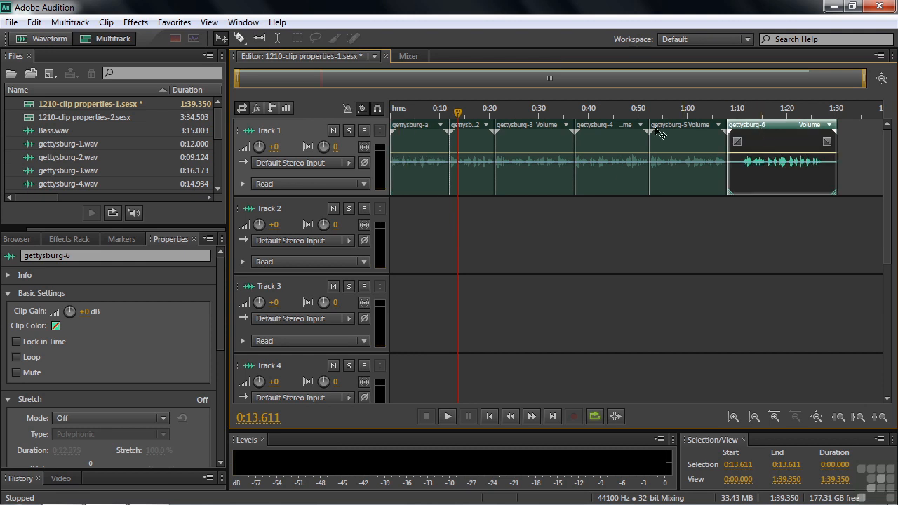
pyautogui.keyDown('ctrl'); pyautogui.click(627, 136); pyautogui.keyUp('ctrl')
pyautogui.keyDown('ctrl'); pyautogui.click(482, 131); pyautogui.keyUp('ctrl')
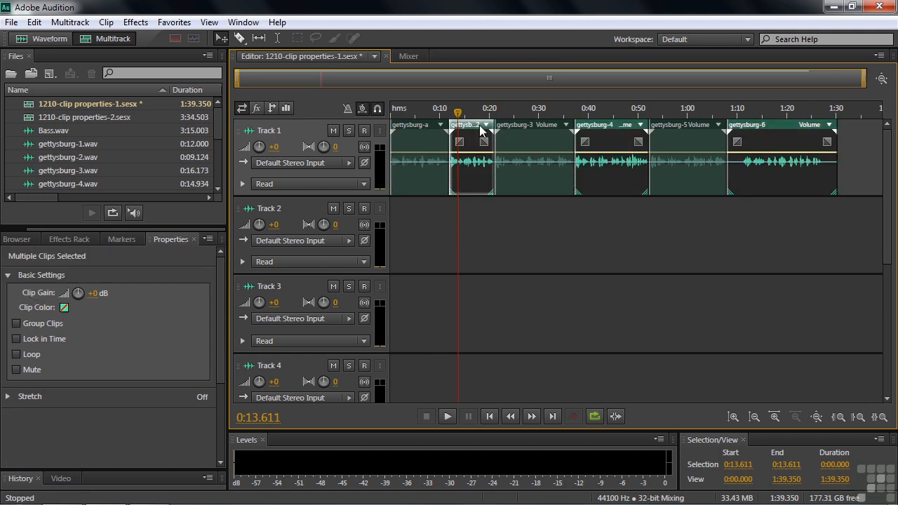
pyautogui.click(532, 214)
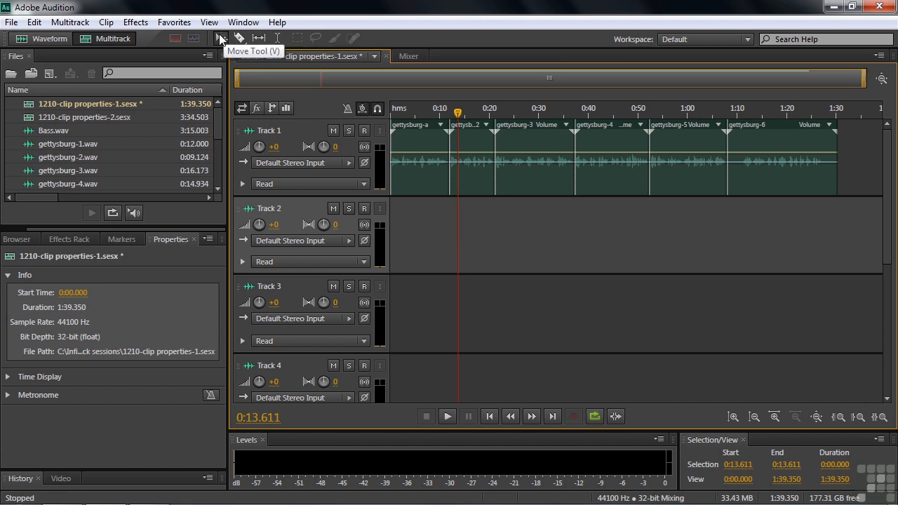
# Raise the clip gain of all six Track 1 clips together to +10.2 dB using the Move tool selection, and audition the result
pyautogui.click(220, 38)
pyautogui.moveTo(863, 153); pyautogui.dragTo(422, 180)
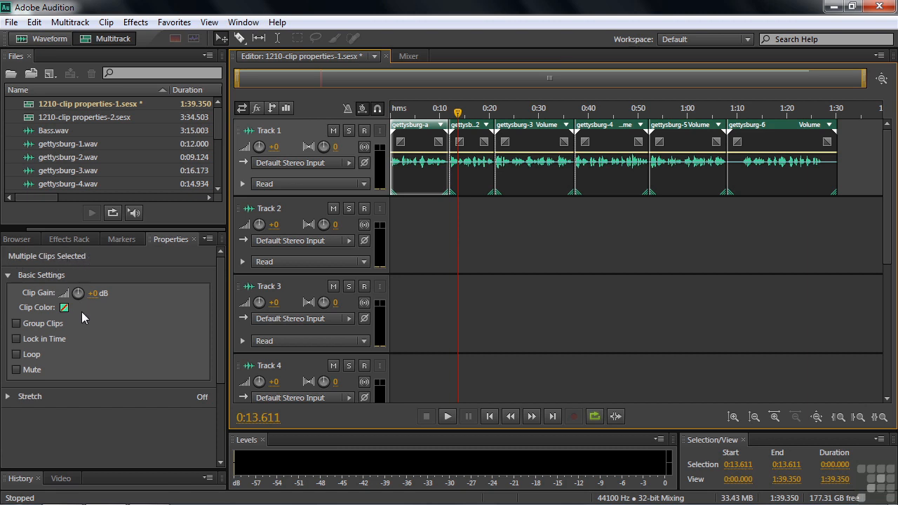
pyautogui.moveTo(80, 296); pyautogui.dragTo(125, 306)
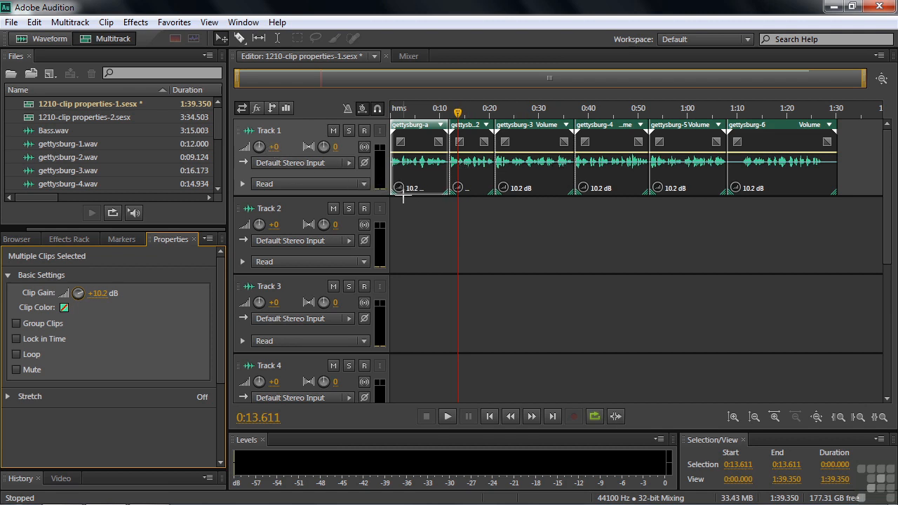
pyautogui.press('space')
pyautogui.press('space')
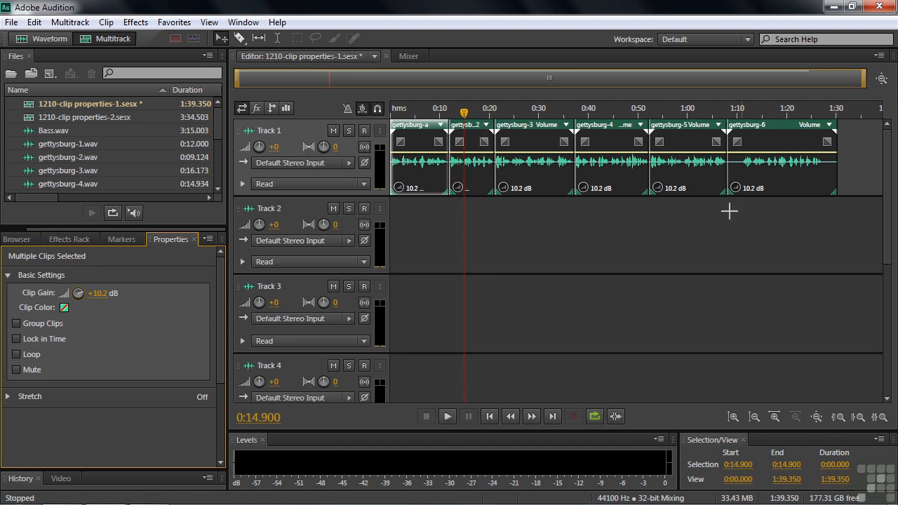
pyautogui.click(582, 243)
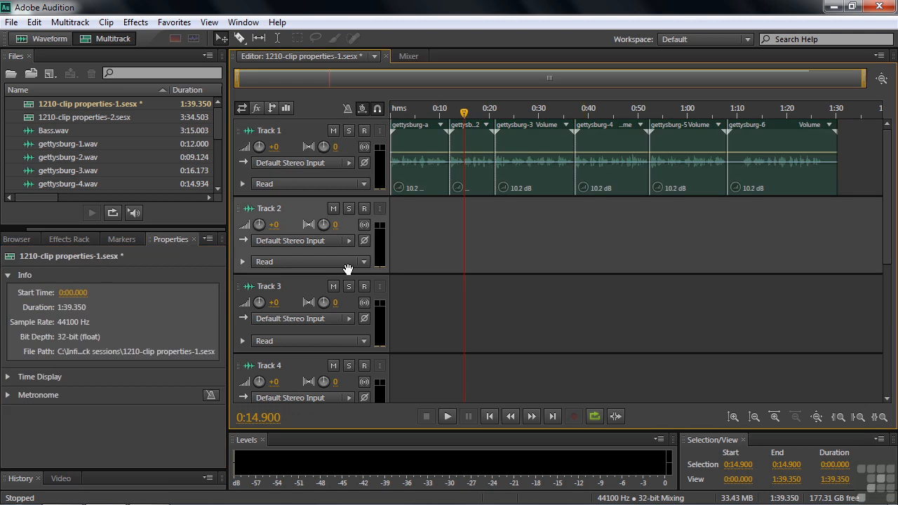
# Lock the gettysburg-2 clip in time on Track 1
pyautogui.click(482, 135)
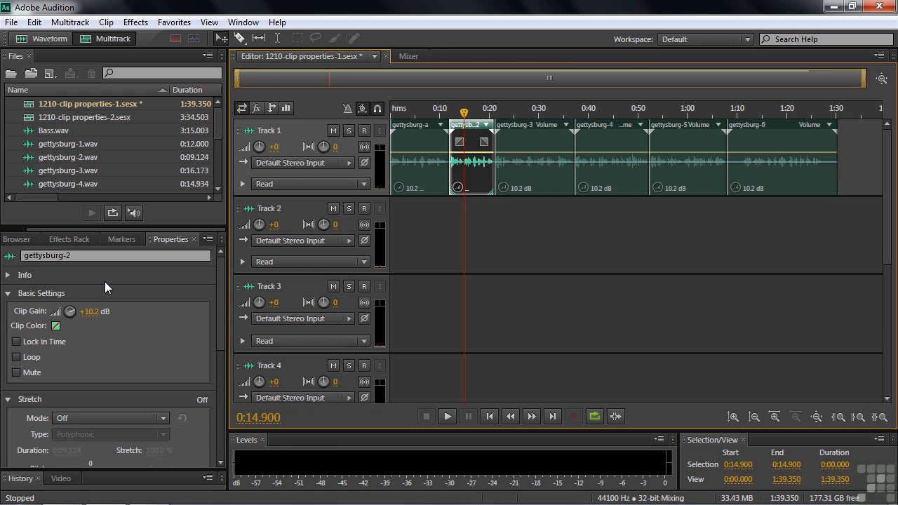
pyautogui.click(16, 342)
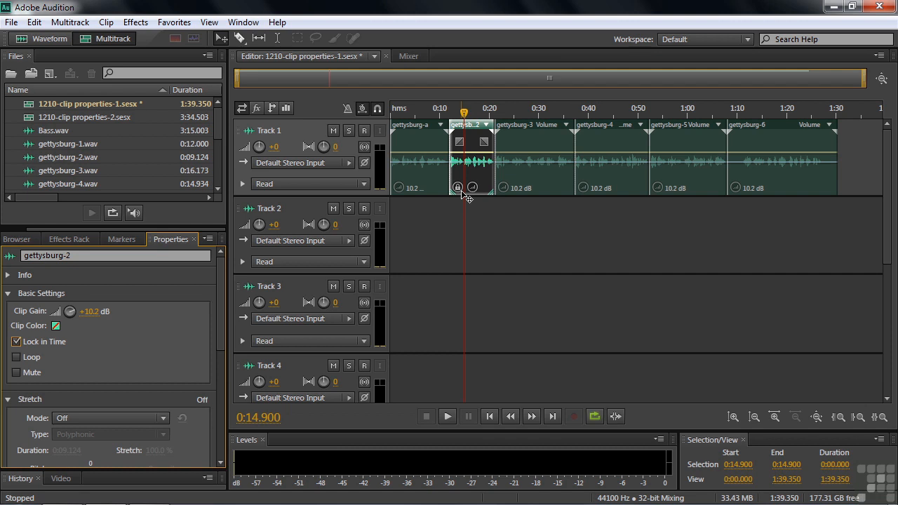
pyautogui.click(483, 138)
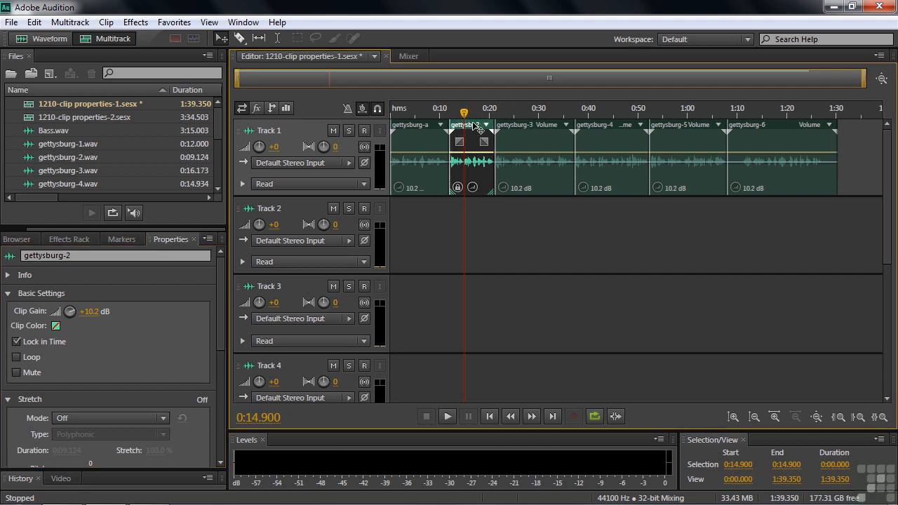
# Try to move the locked gettysburg-2 clip on Track 1, and turn off its lock in time
pyautogui.moveTo(479, 129); pyautogui.dragTo(482, 163)
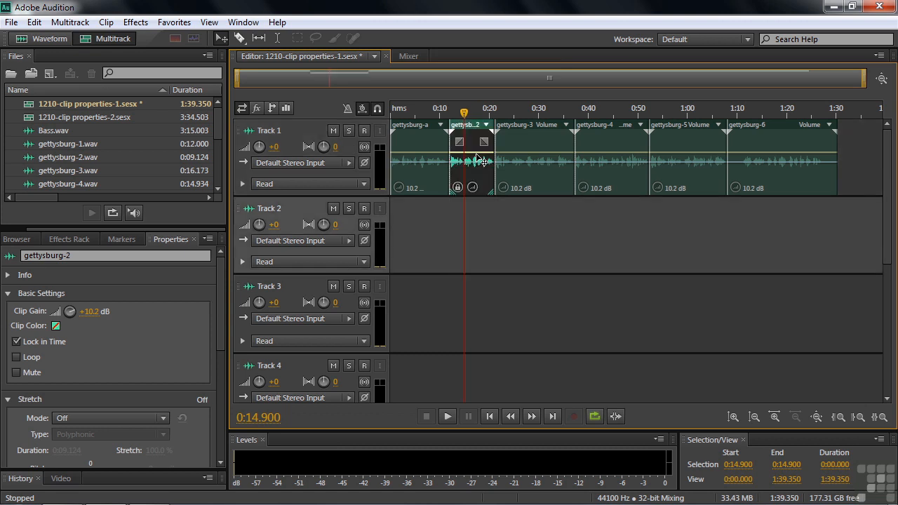
pyautogui.click(16, 342)
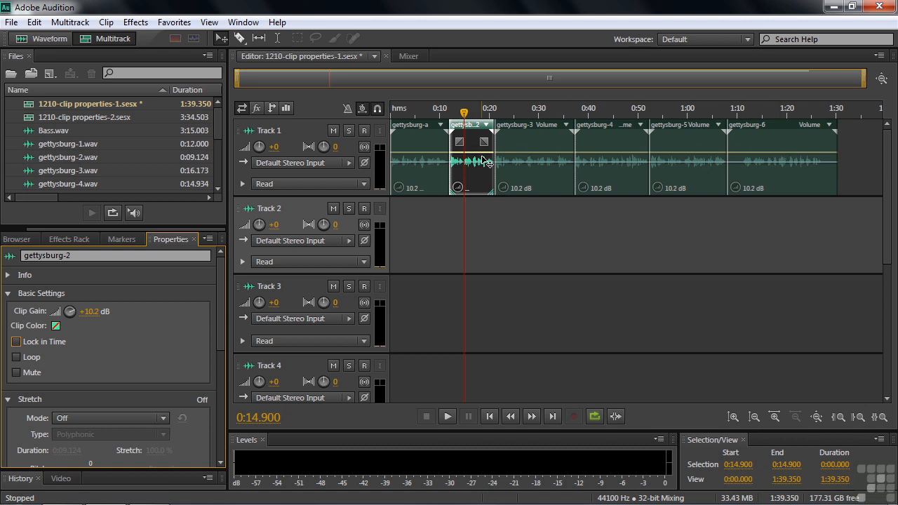
# Mute and unmute the whole of Track 1, and mute only the gettysburg-3 clip through its clip properties
pyautogui.click(333, 132)
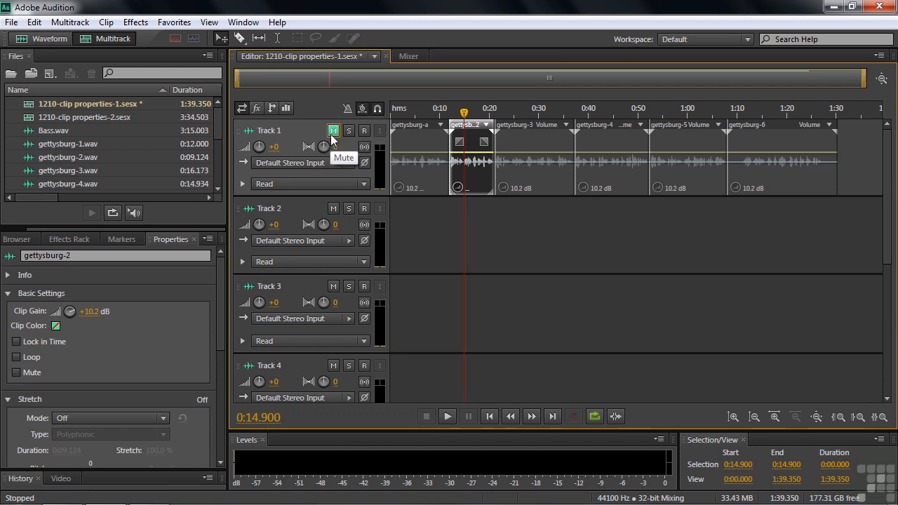
pyautogui.click(333, 132)
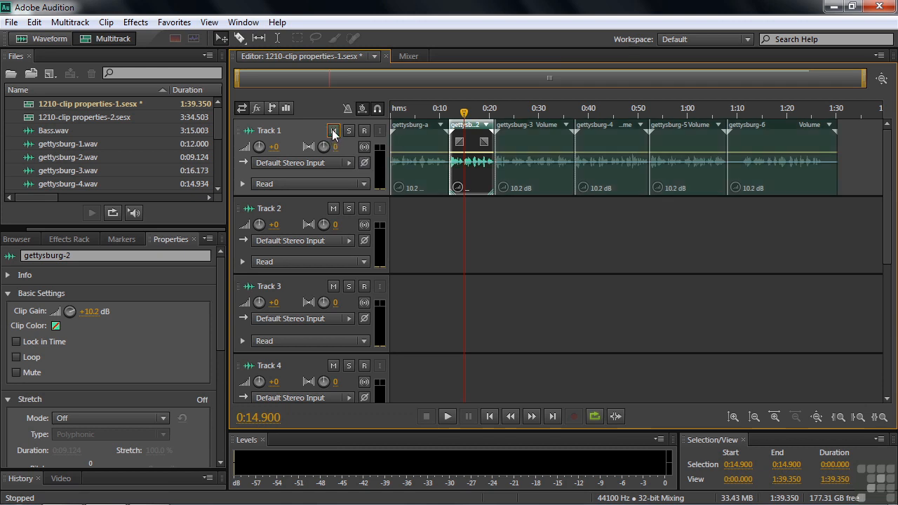
pyautogui.click(554, 128)
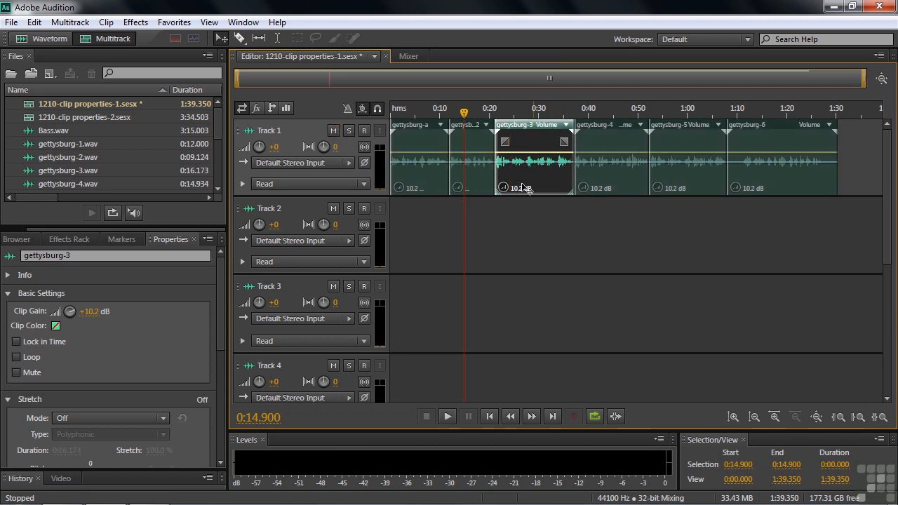
pyautogui.click(17, 374)
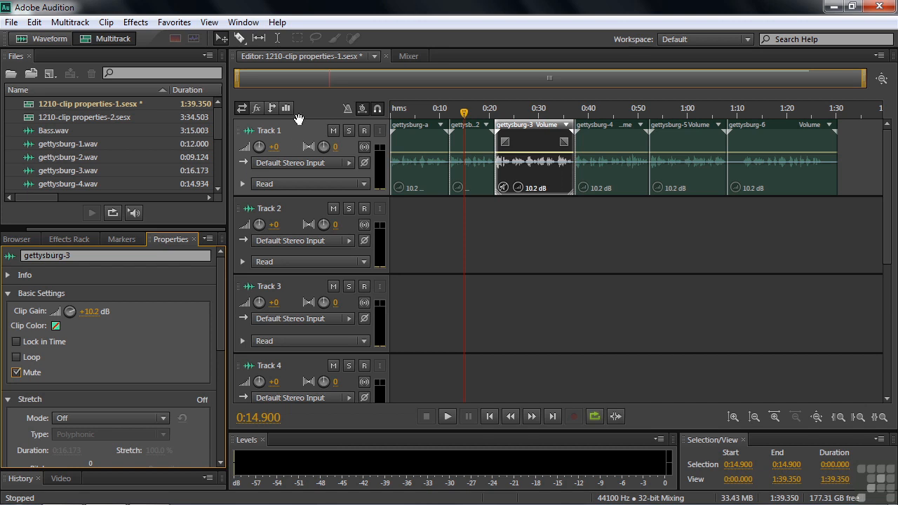
# Switch the editor to the 1210-clip properties-2.sesx session and show its full length
pyautogui.click(375, 56)
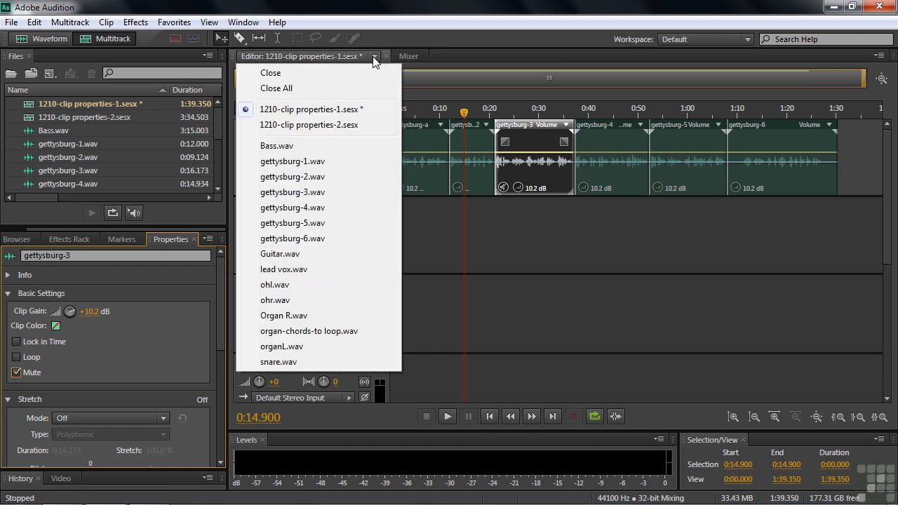
pyautogui.click(327, 124)
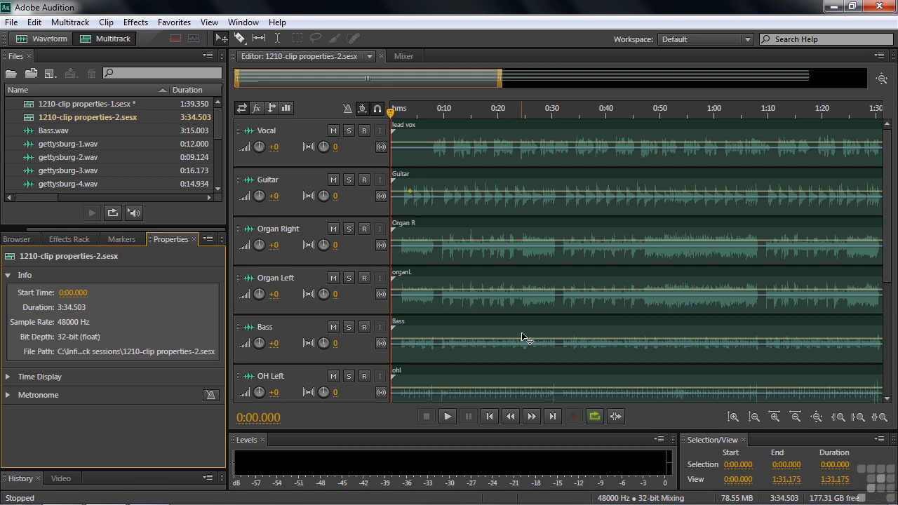
pyautogui.click(796, 417)
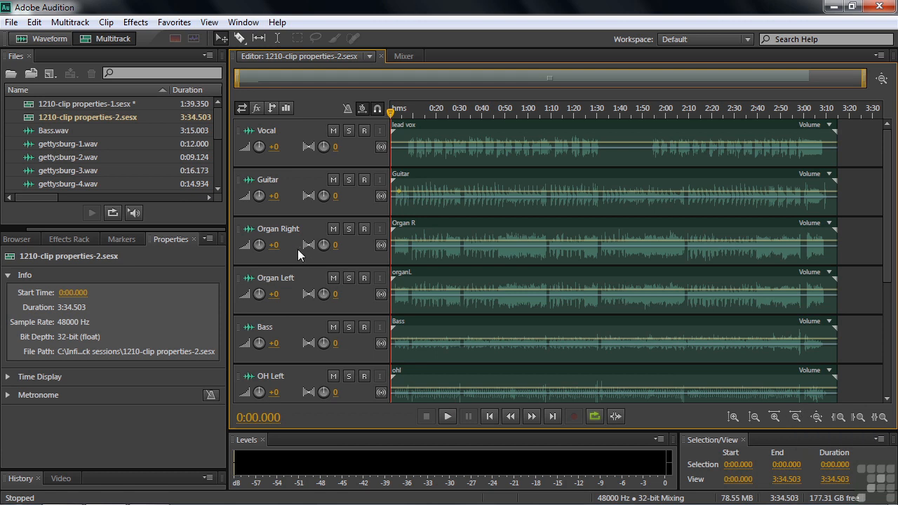
# Set the clip color of the Organ R and organL clips together to purple, hue 264, and deselect them
pyautogui.click(440, 232)
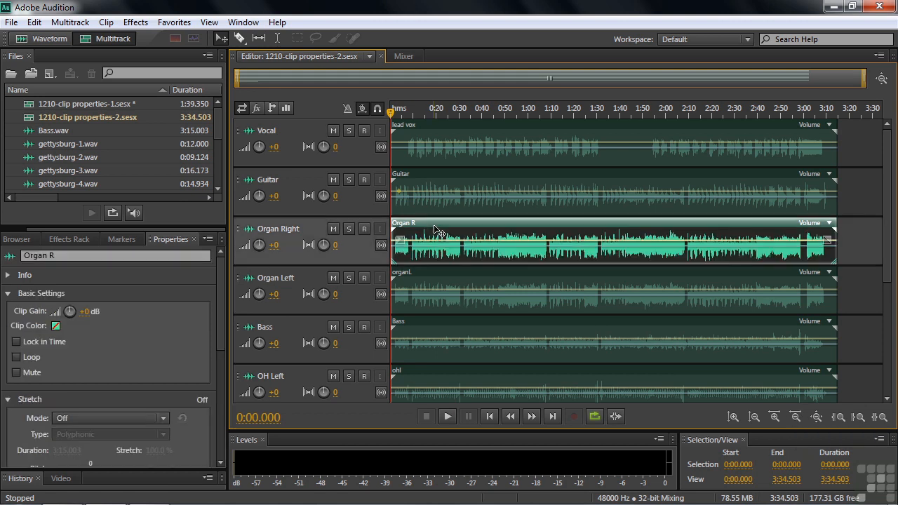
pyautogui.keyDown('ctrl'); pyautogui.click(440, 275); pyautogui.keyUp('ctrl')
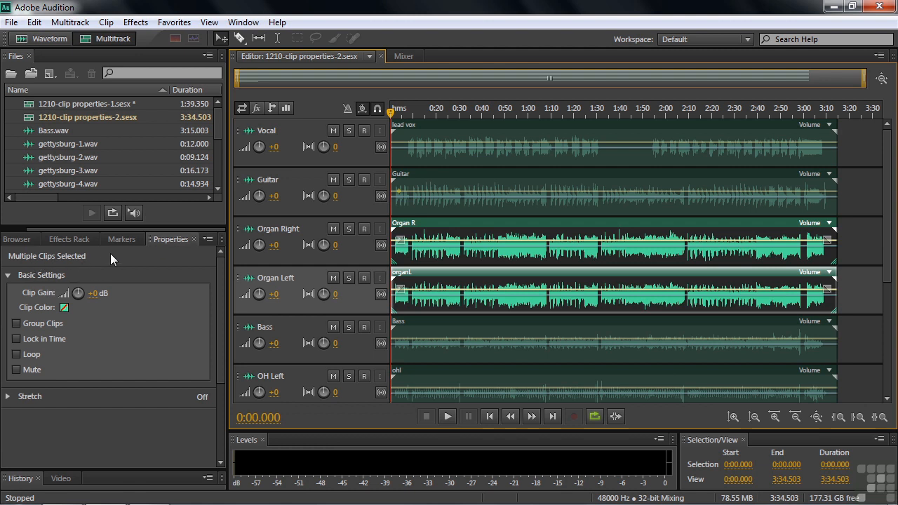
pyautogui.click(65, 309)
pyautogui.click(65, 309)
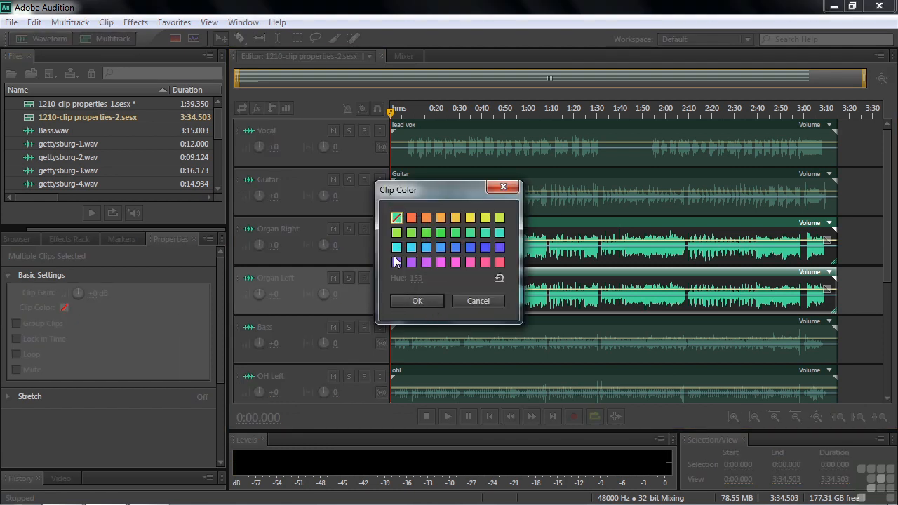
pyautogui.click(397, 263)
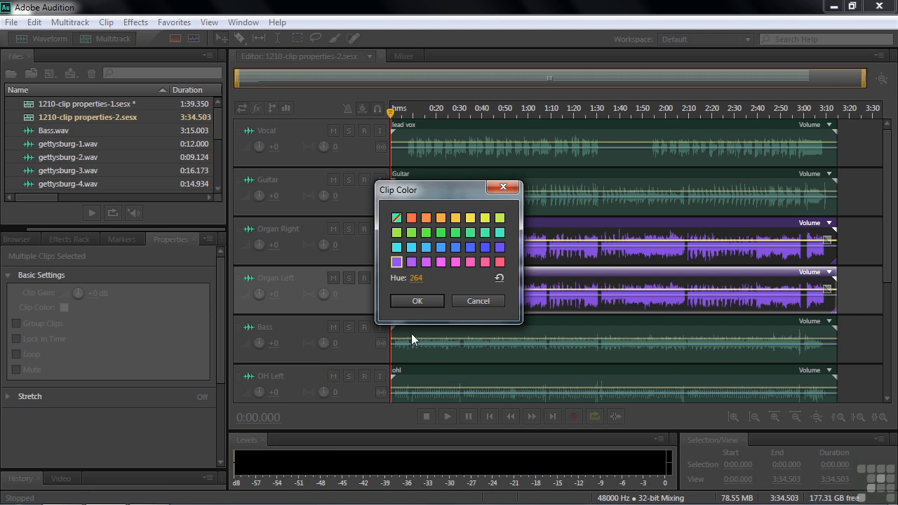
pyautogui.click(418, 301)
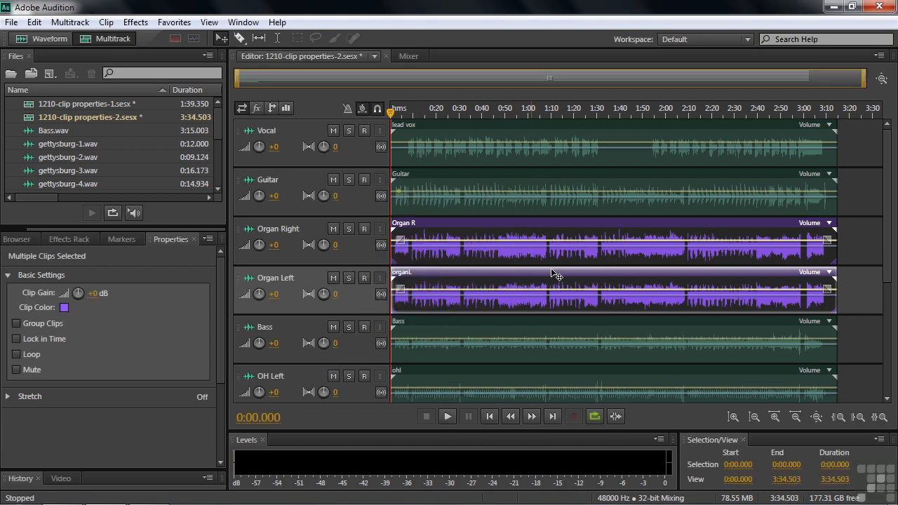
pyautogui.click(868, 254)
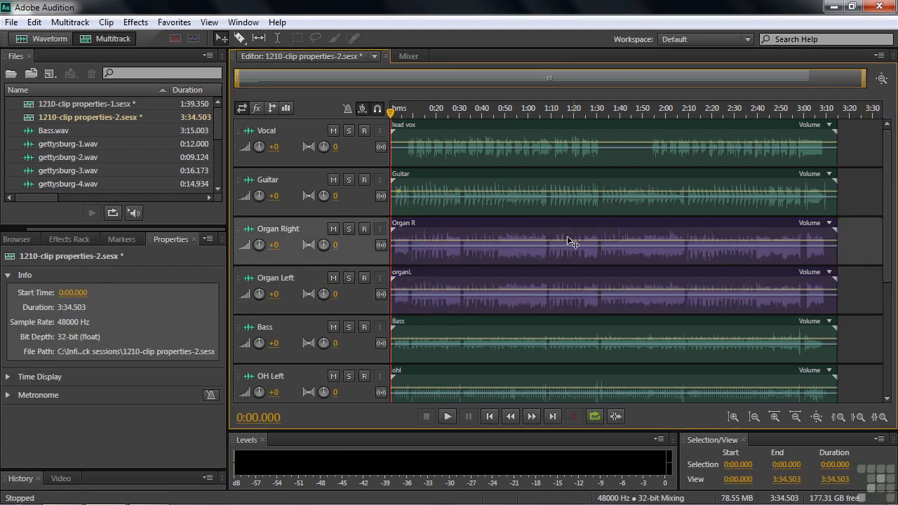
# Set the clip color of the ohl, ohr and snare clips together to orange-red, hue 11, and deselect them
pyautogui.moveTo(885, 262); pyautogui.dragTo(895, 351)
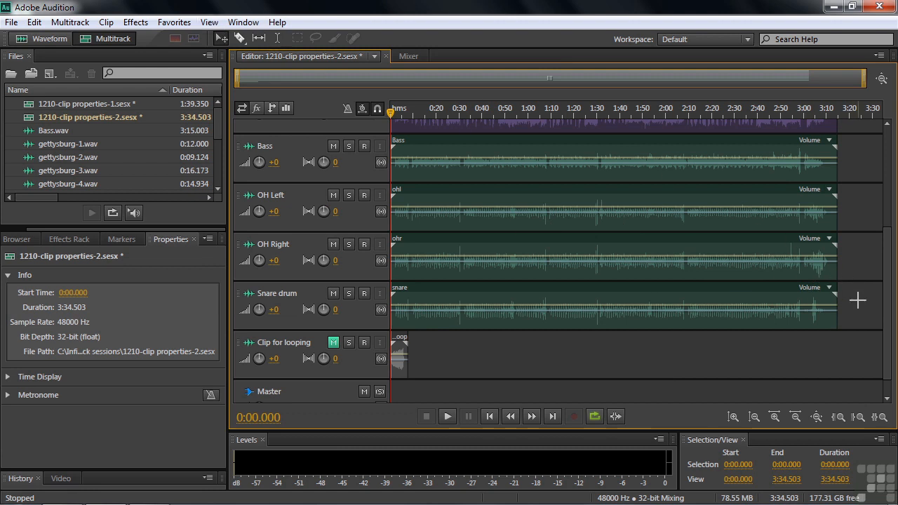
pyautogui.moveTo(854, 304); pyautogui.dragTo(806, 209)
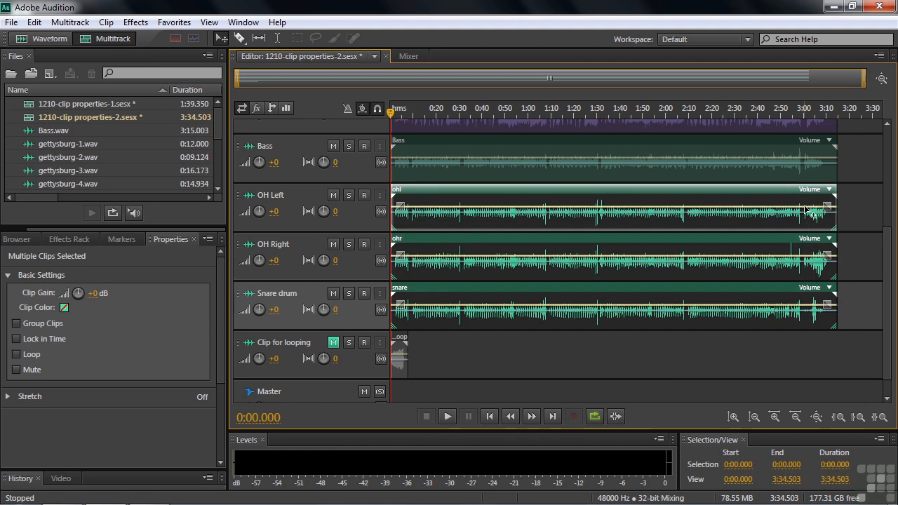
pyautogui.click(64, 308)
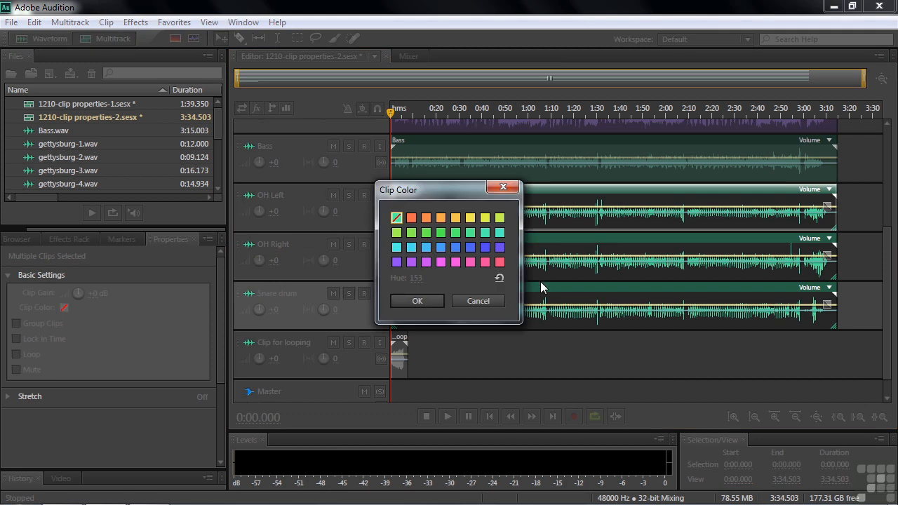
pyautogui.click(411, 218)
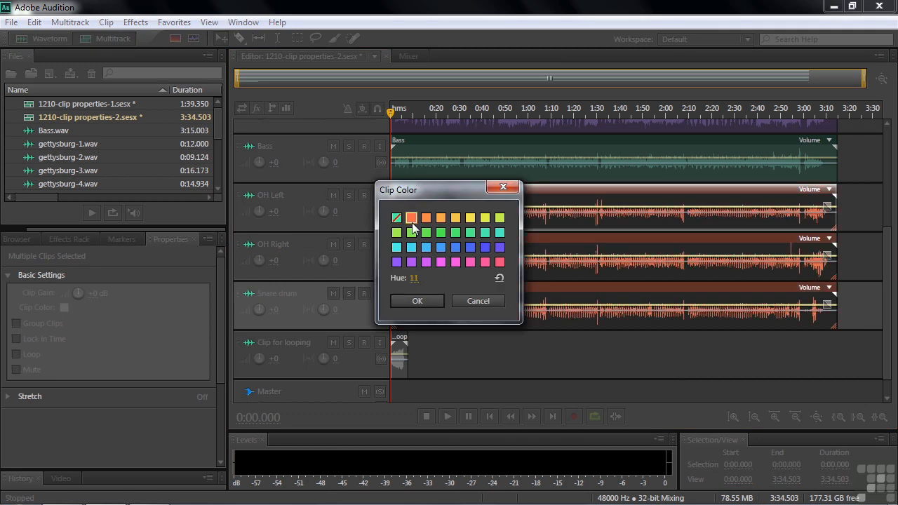
pyautogui.click(417, 300)
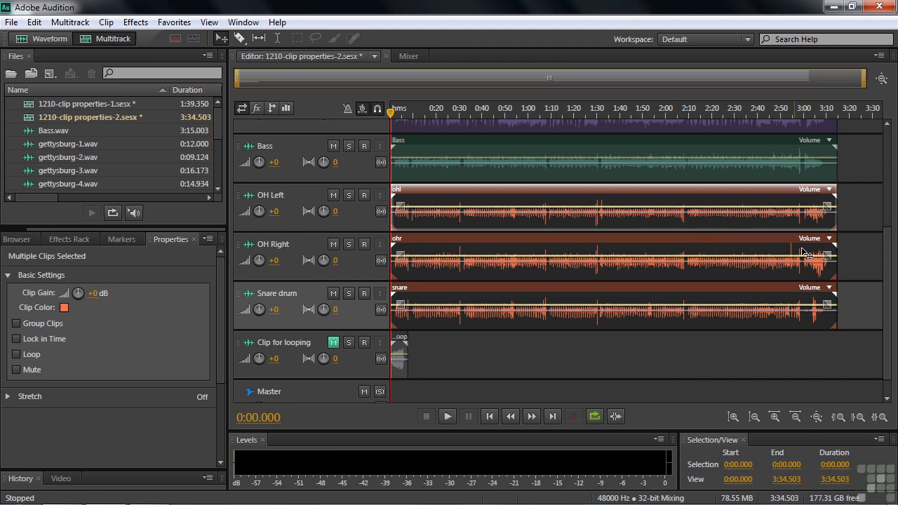
pyautogui.click(853, 261)
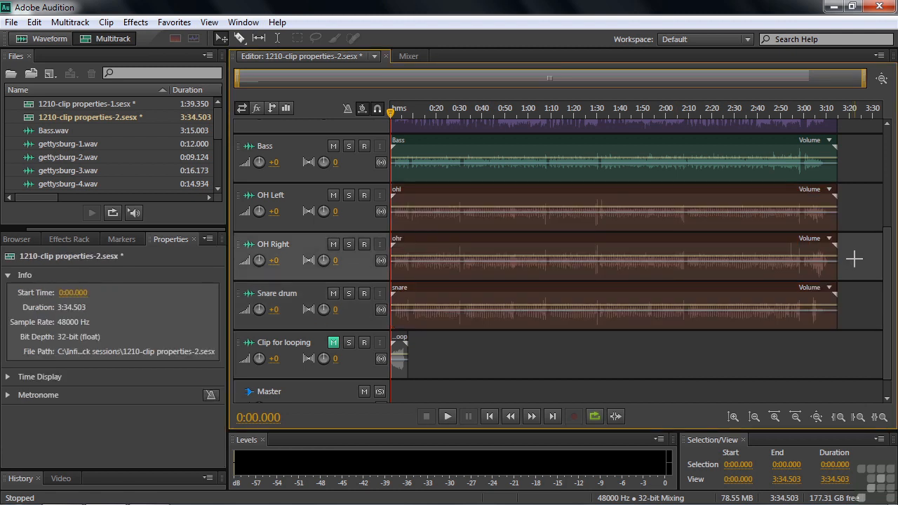
pyautogui.click(860, 207)
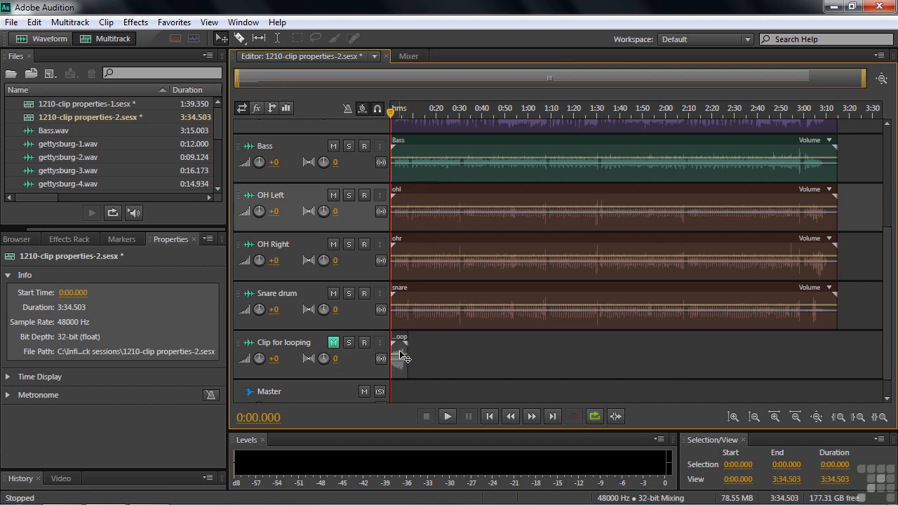
# Unmute and solo the Clip for looping track, and audition its organ-chords-to loop clip
pyautogui.click(333, 342)
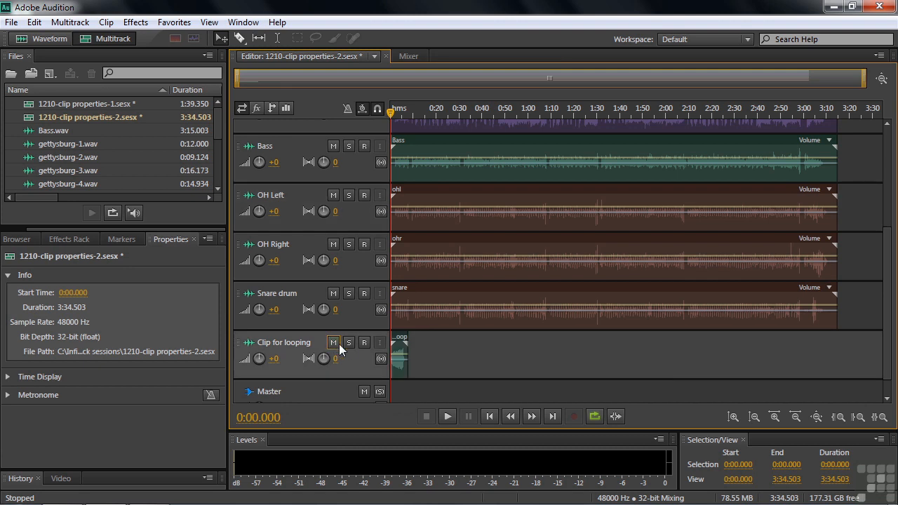
pyautogui.click(349, 344)
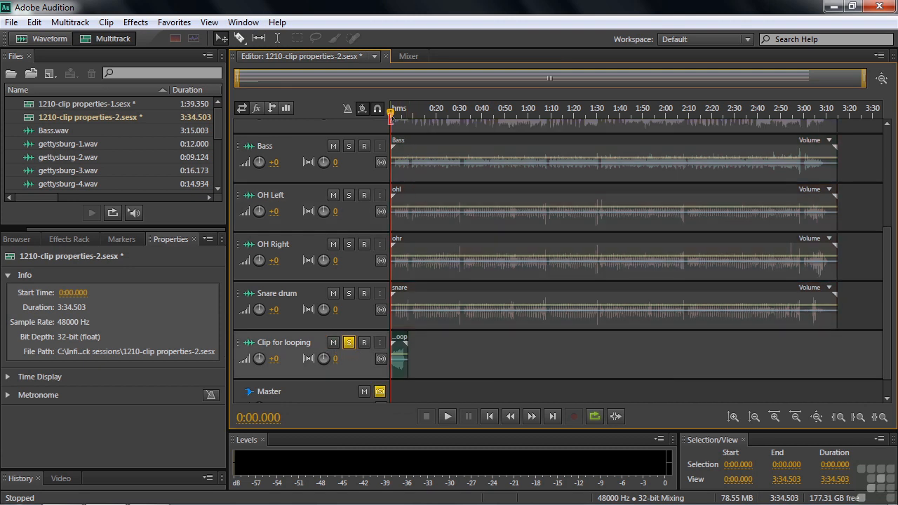
pyautogui.click(393, 115)
pyautogui.press('space')
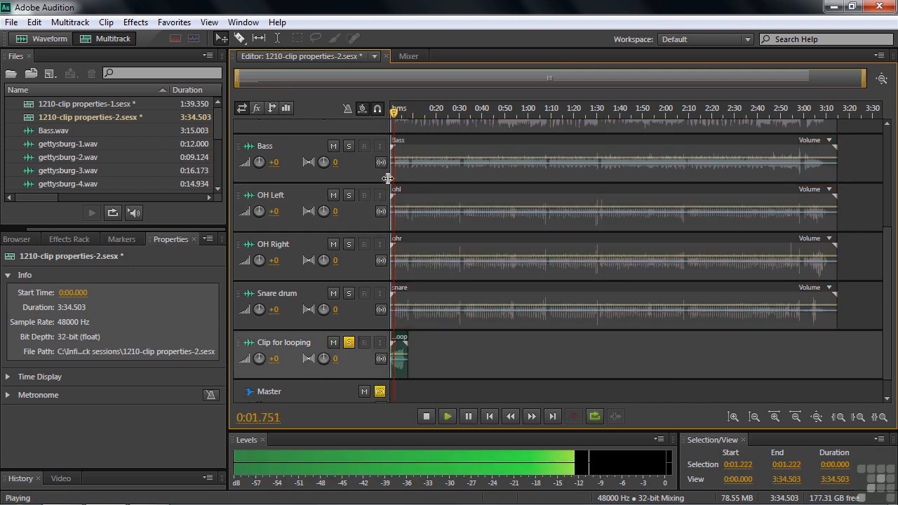
pyautogui.press('space')
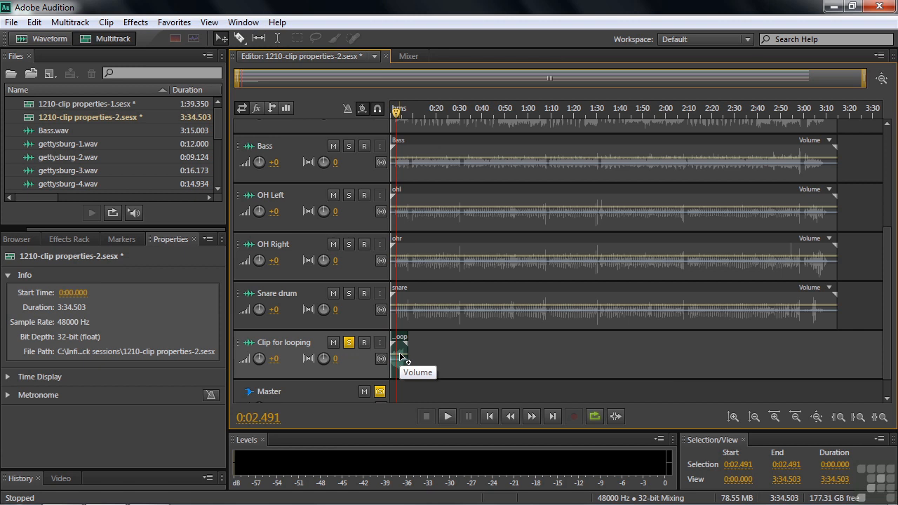
pyautogui.scroll(8, 403, 358)
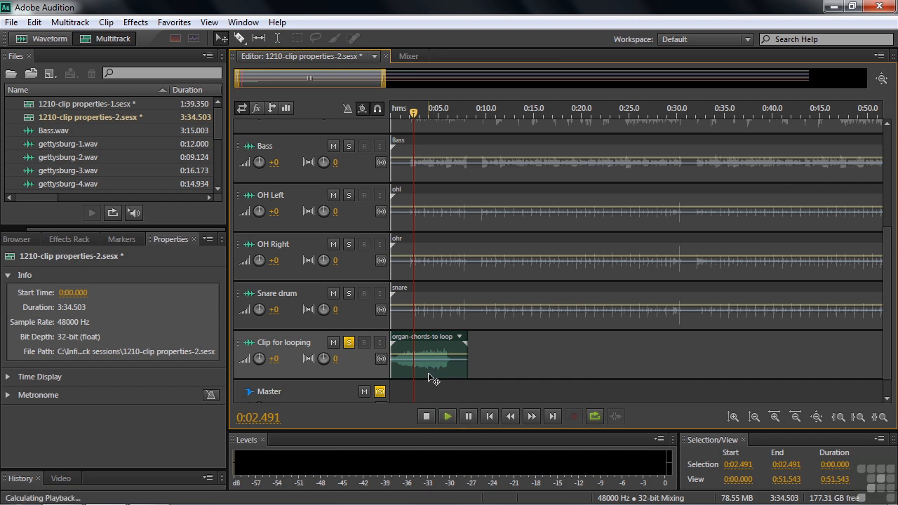
pyautogui.press('space')
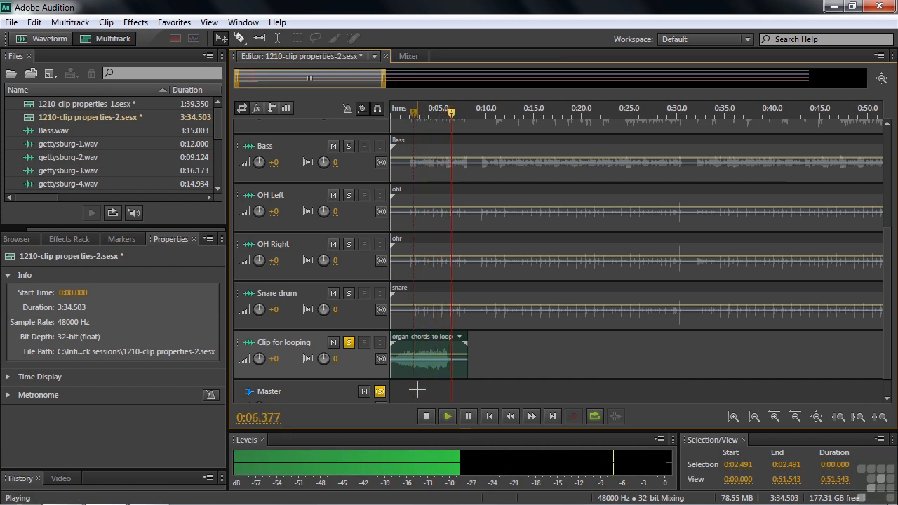
pyautogui.press('space')
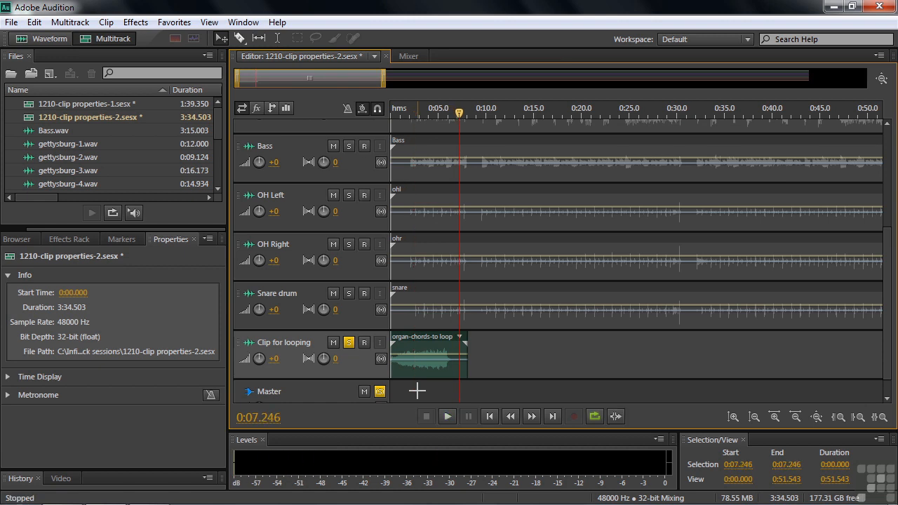
# Enable looping on the organ-chords-to loop clip and extend its end to about 0:41 on the timeline
pyautogui.click(422, 343)
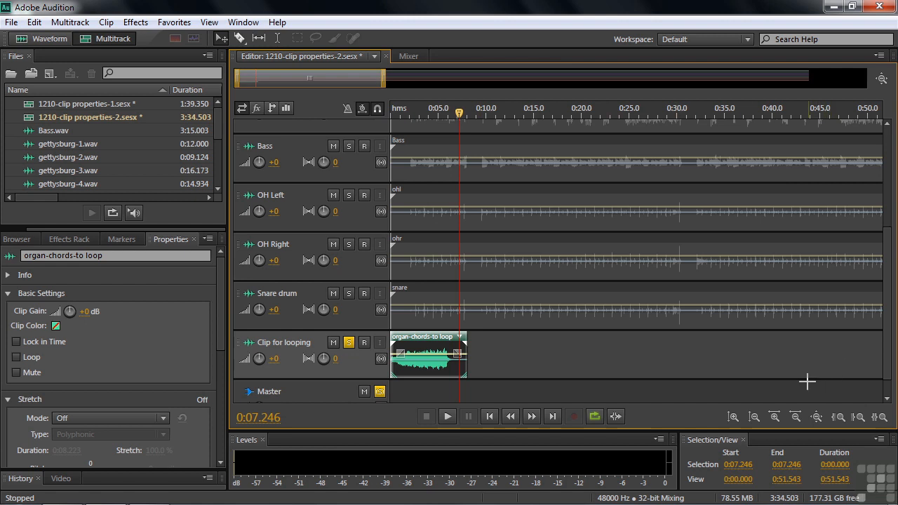
pyautogui.click(16, 357)
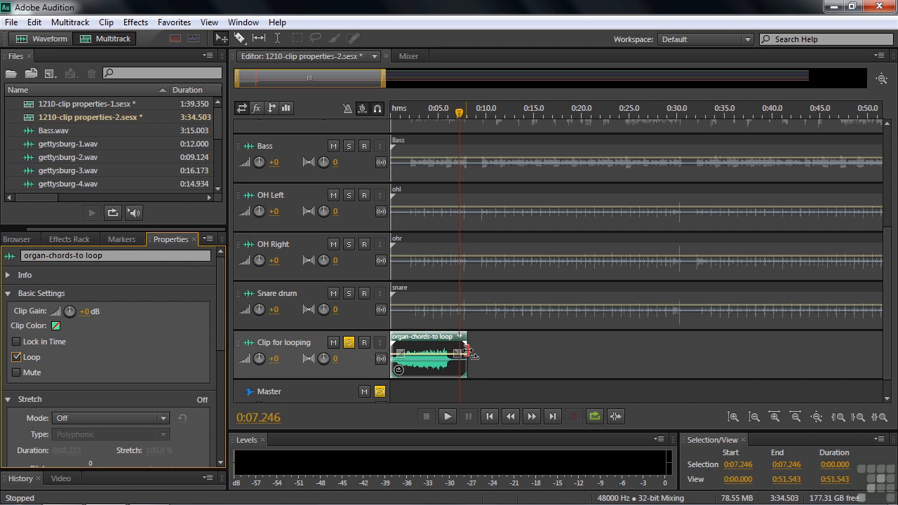
pyautogui.moveTo(468, 352); pyautogui.dragTo(770, 372)
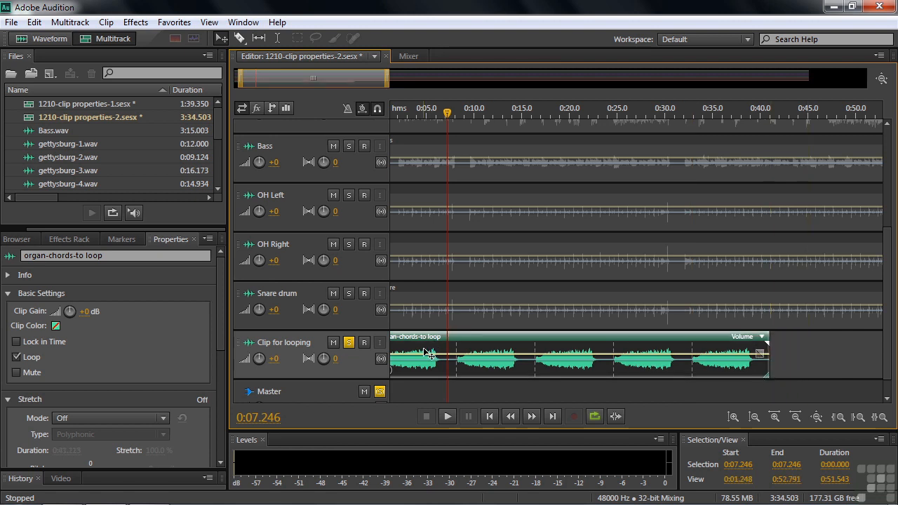